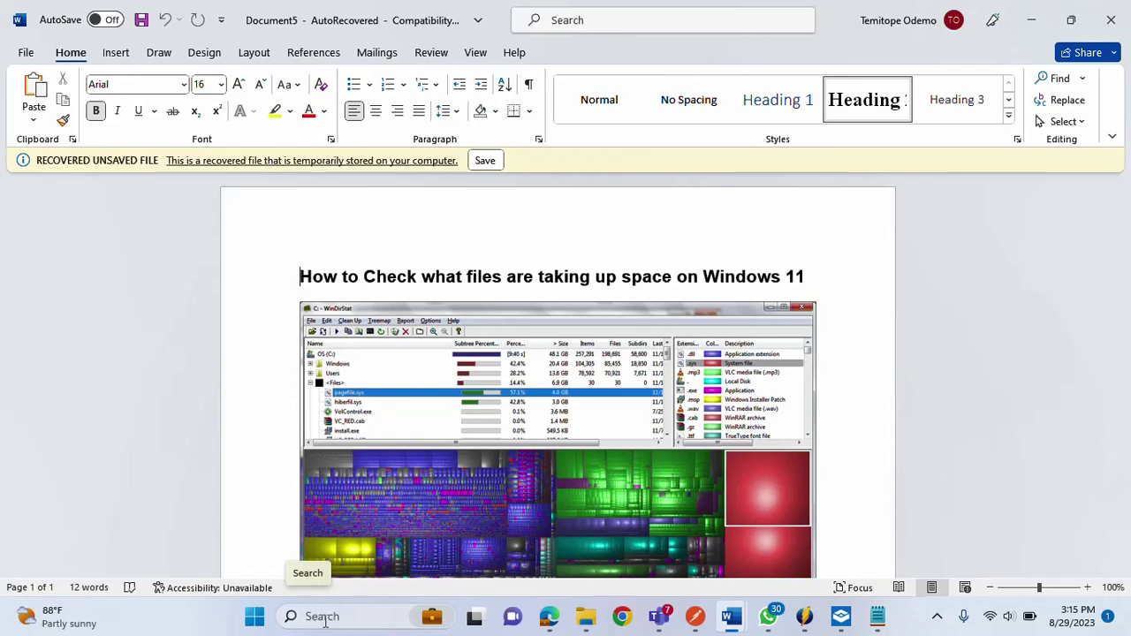
# Open the system's Storage settings and show more categories of space usage for Local Disk (C:).
pyautogui.click(323, 616)
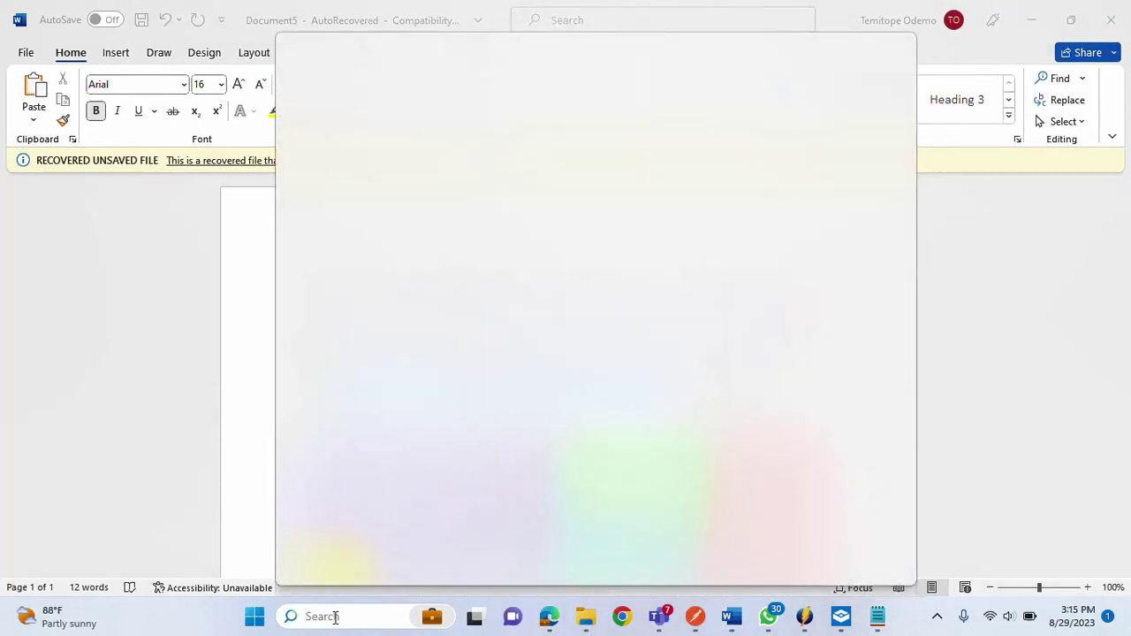
pyautogui.write('services')
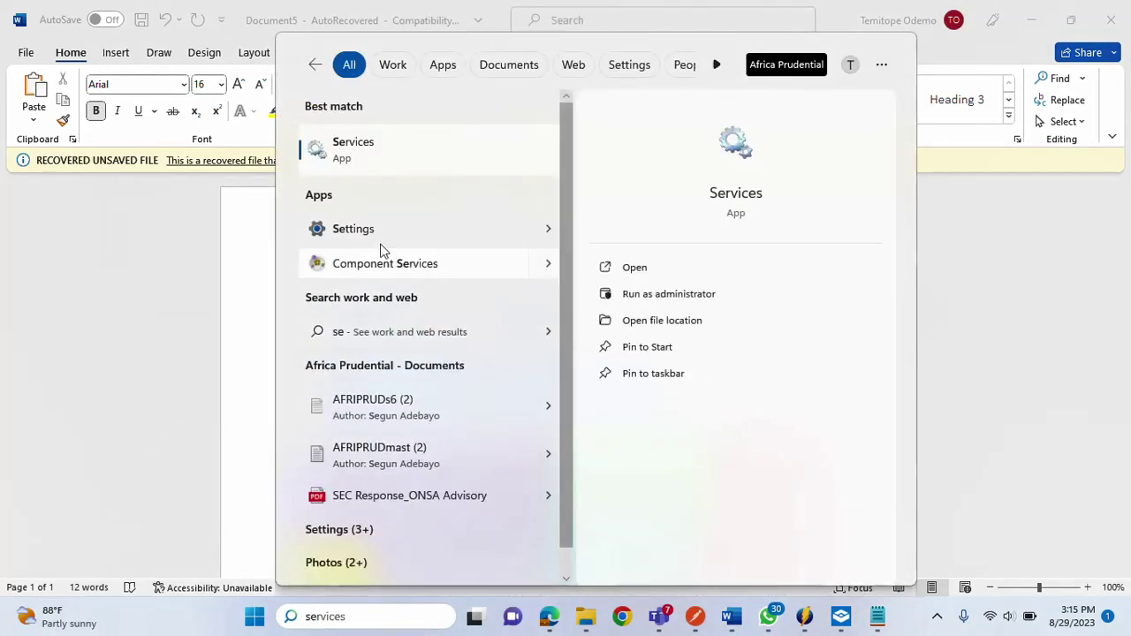
pyautogui.click(354, 229)
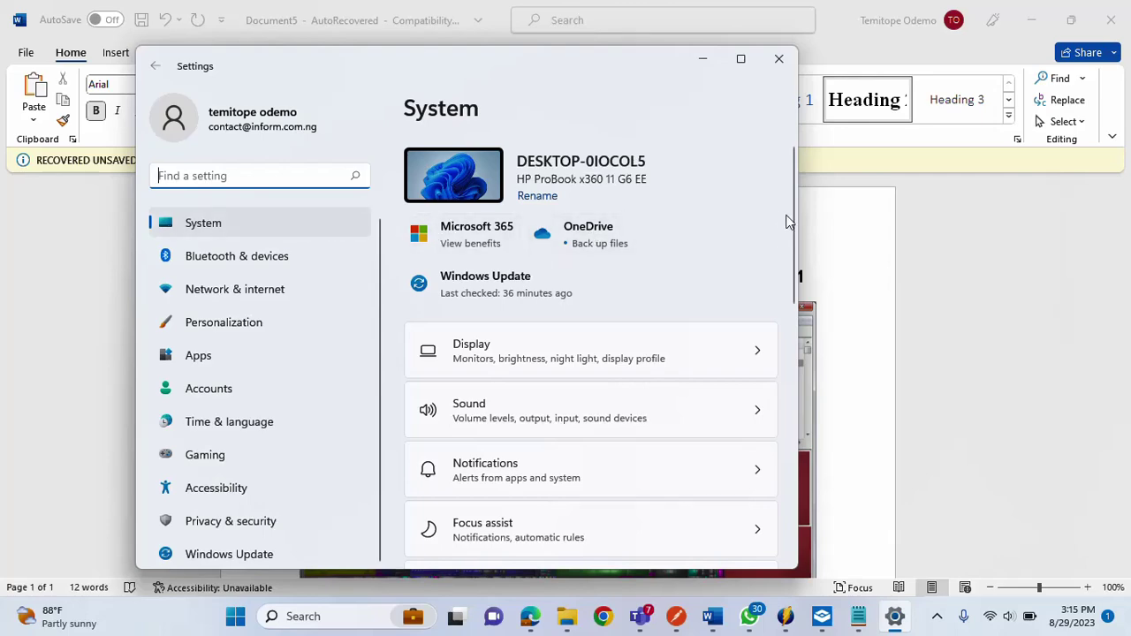
pyautogui.moveTo(791, 201); pyautogui.dragTo(790, 315)
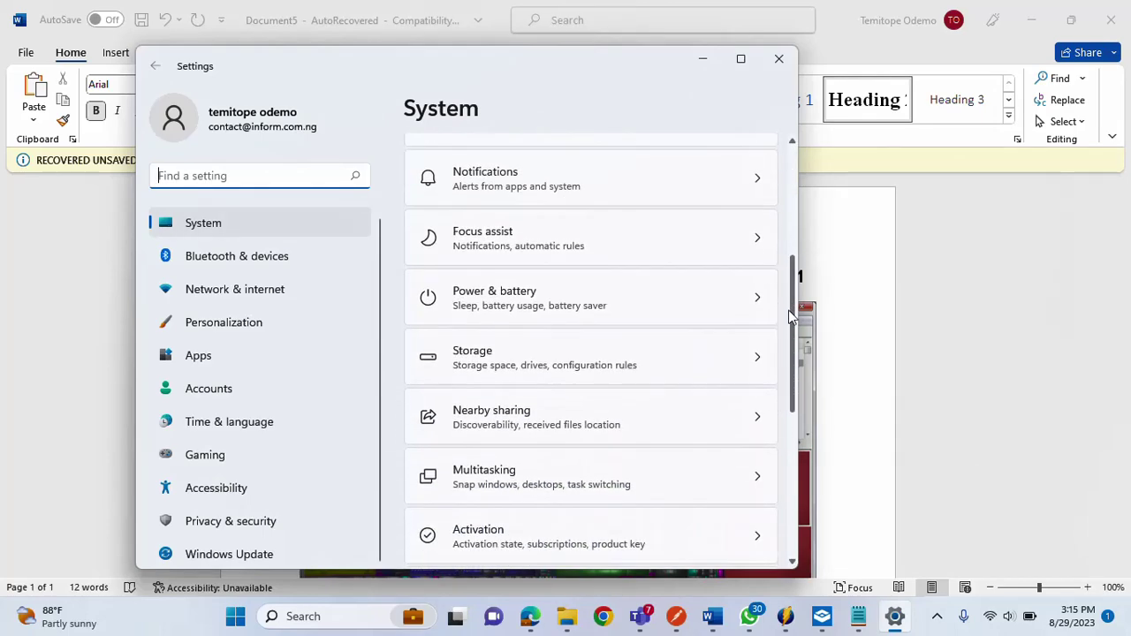
pyautogui.click(550, 345)
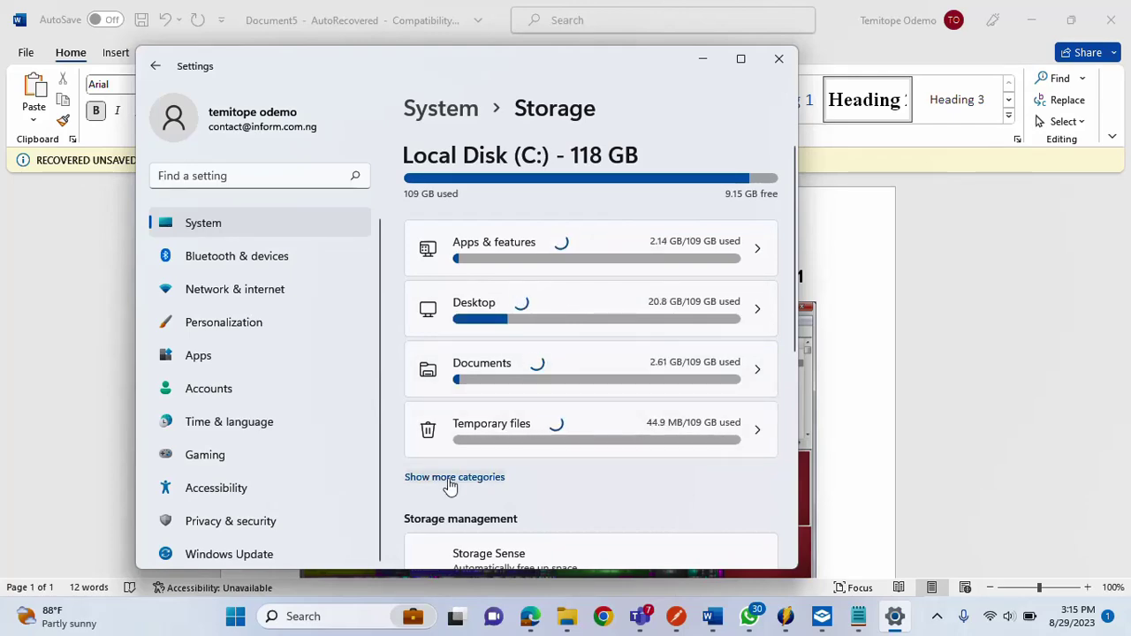
pyautogui.click(451, 478)
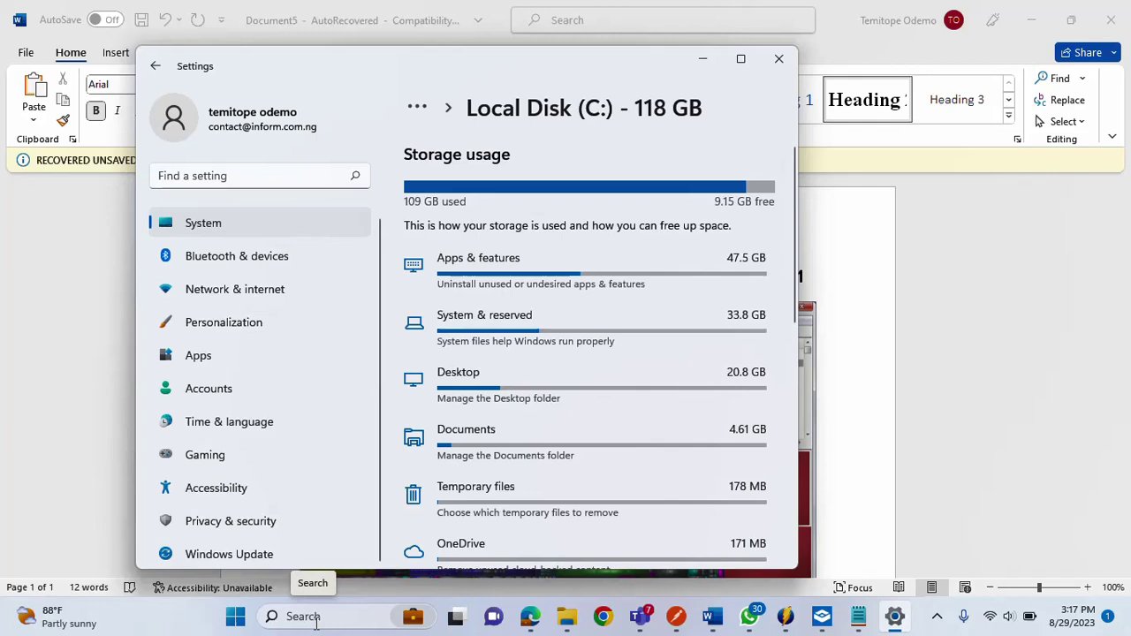
# Close the running Windows Sandbox session and agree to discard its contents.
pyautogui.click(315, 617)
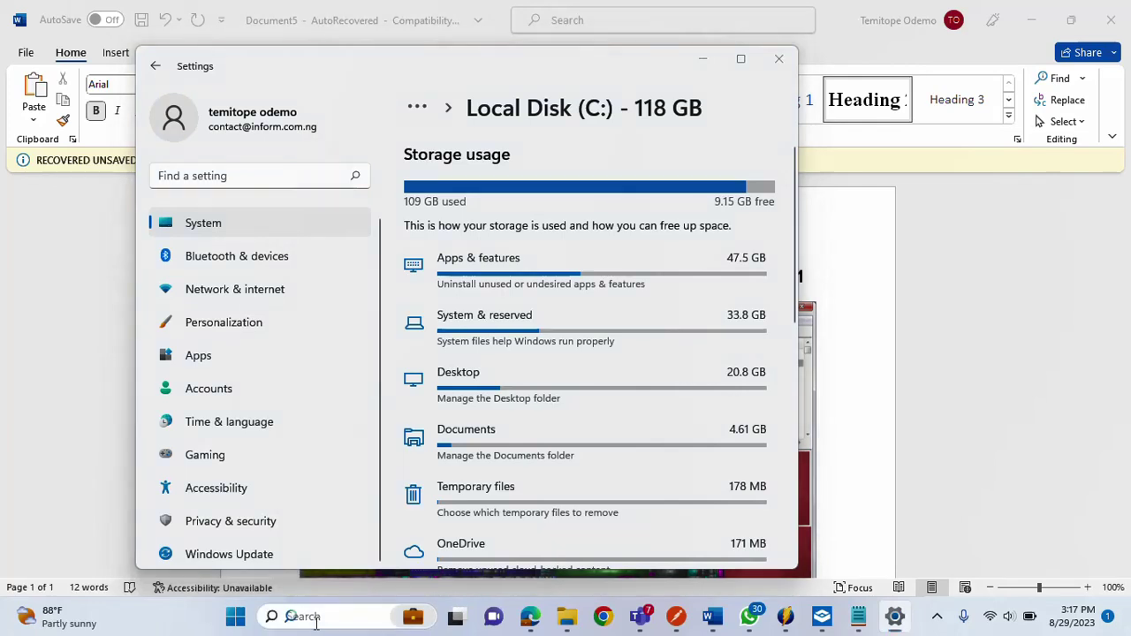
pyautogui.write('sand')
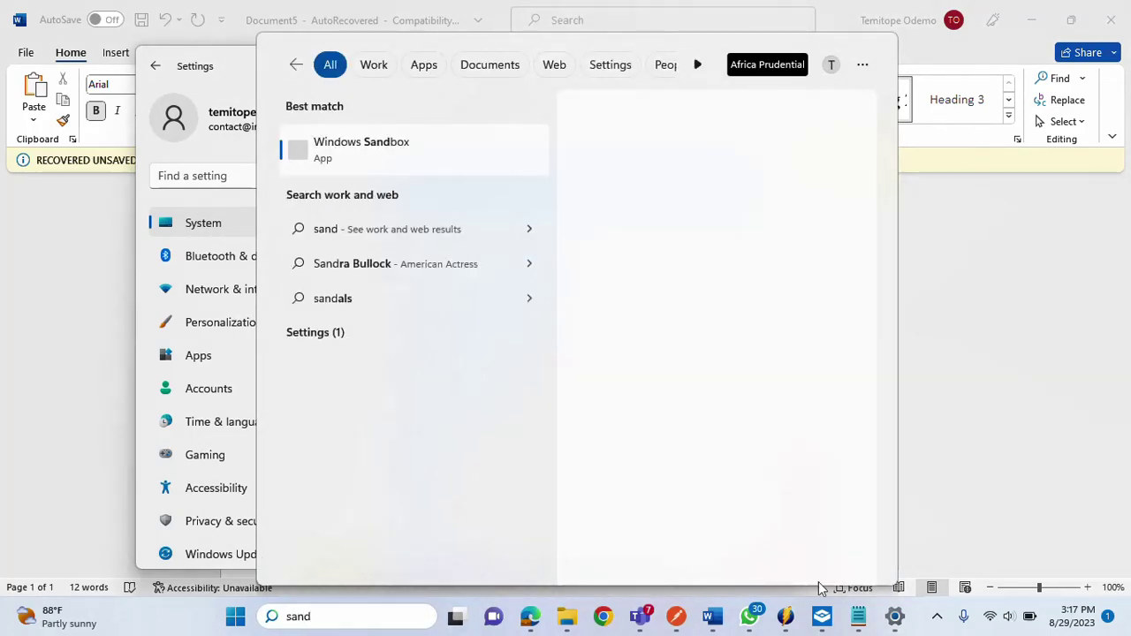
pyautogui.click(822, 618)
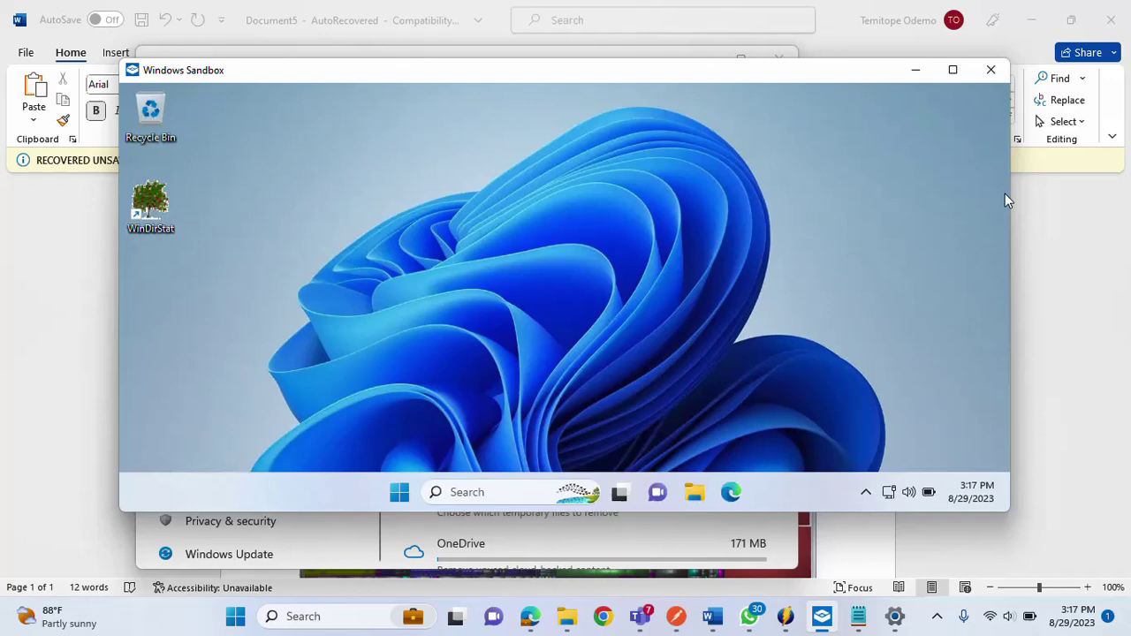
pyautogui.click(990, 70)
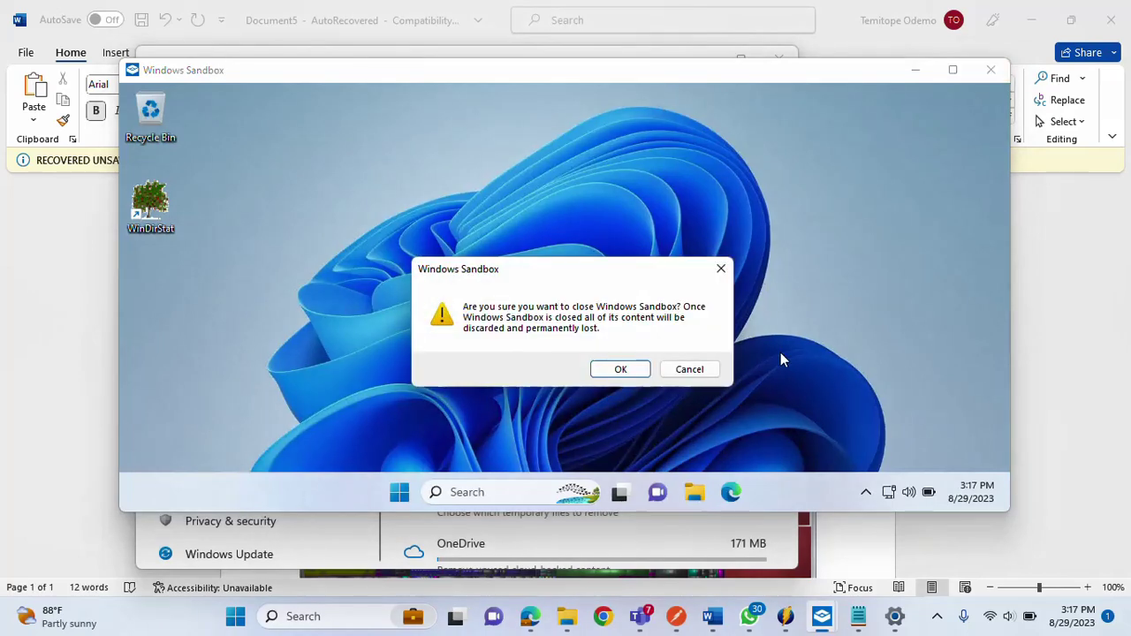
pyautogui.click(622, 372)
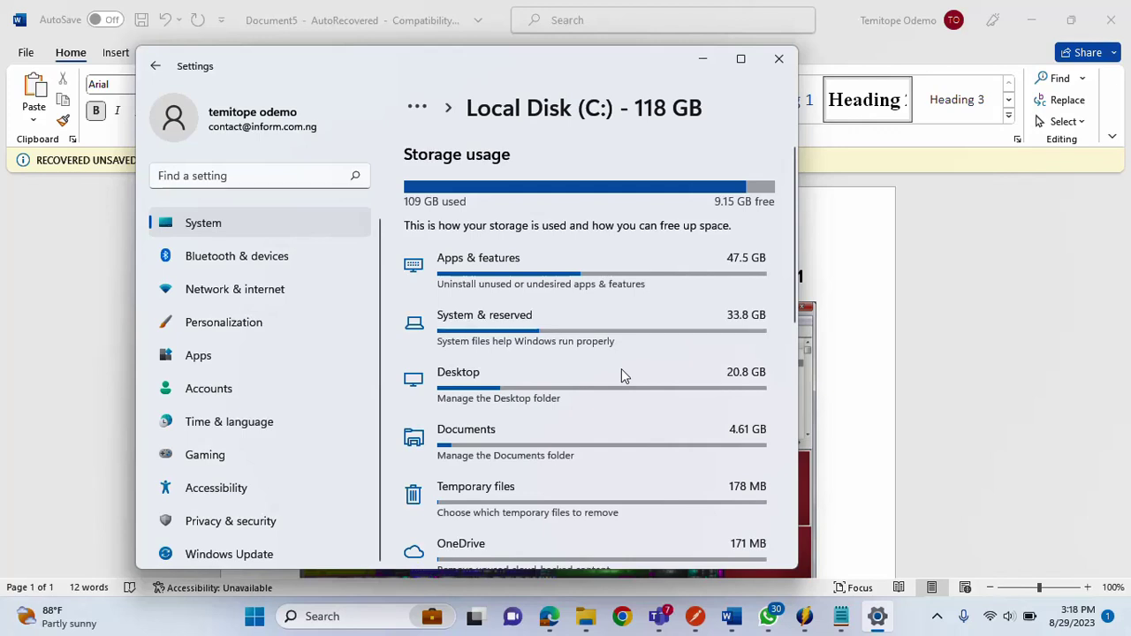
# Search for "sandb" on the host and launch a fresh Windows Sandbox session.
pyautogui.click(354, 620)
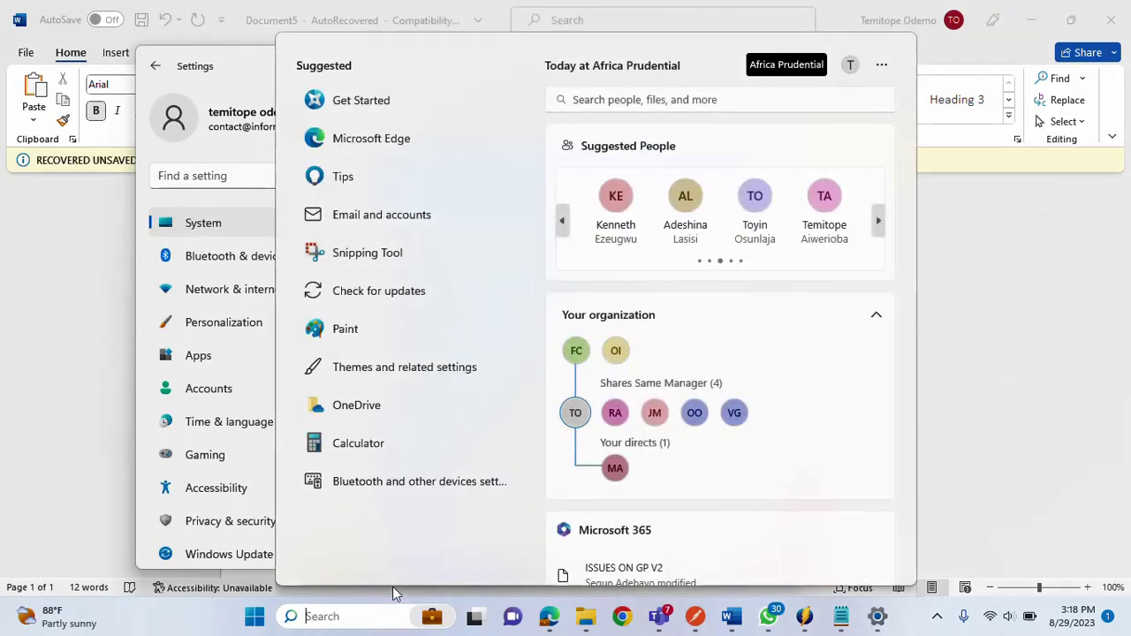
pyautogui.write('sandb')
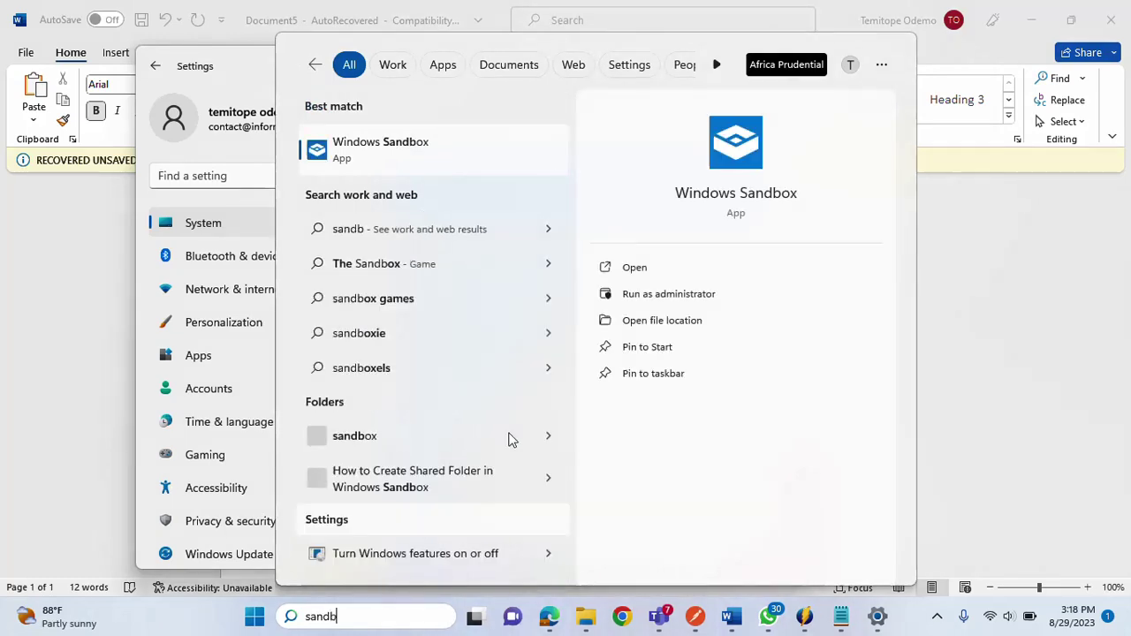
pyautogui.click(426, 147)
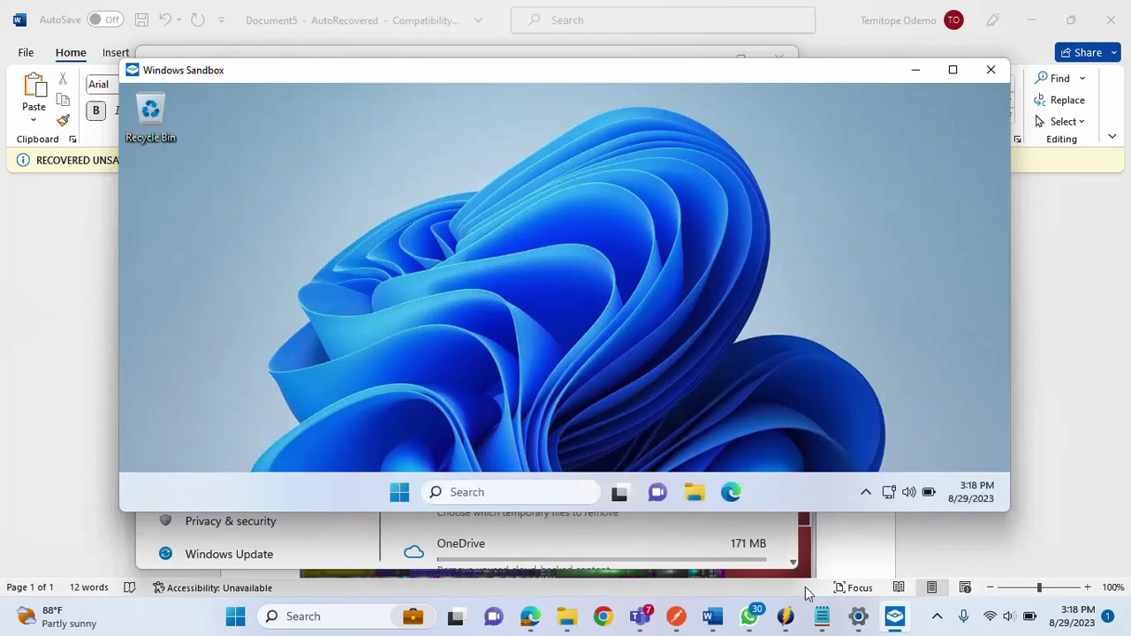
# Copy the command "winget install WinDirStat.WinDirStat" from the Notepad file and return to Windows Sandbox.
pyautogui.click(821, 620)
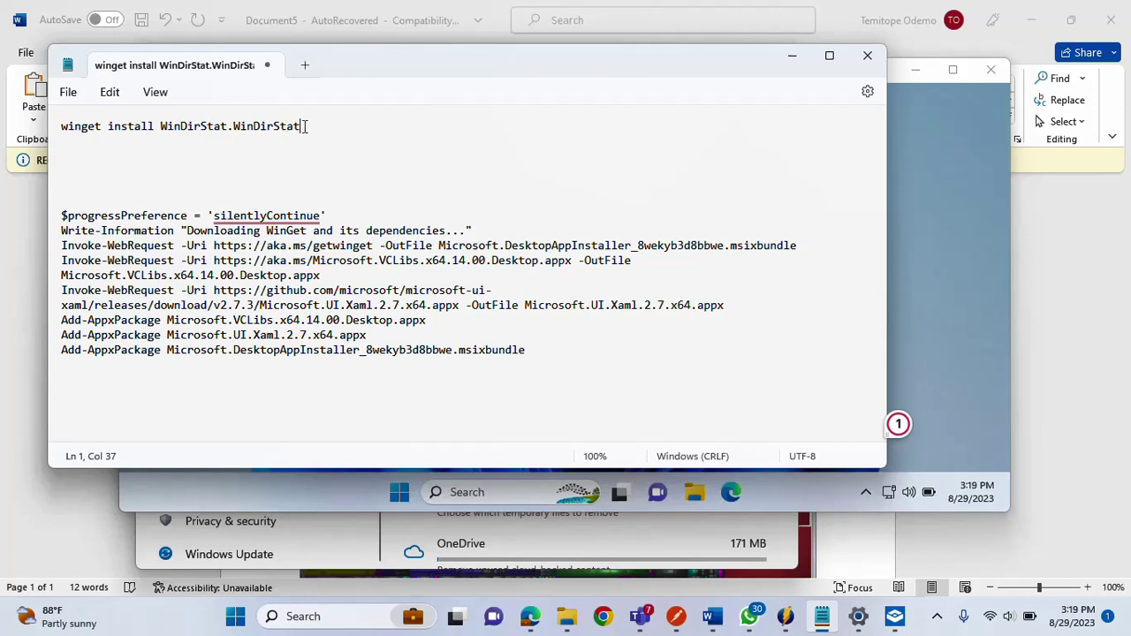
pyautogui.moveTo(302, 125); pyautogui.dragTo(57, 125)
pyautogui.hotkey('ctrl', 'c')
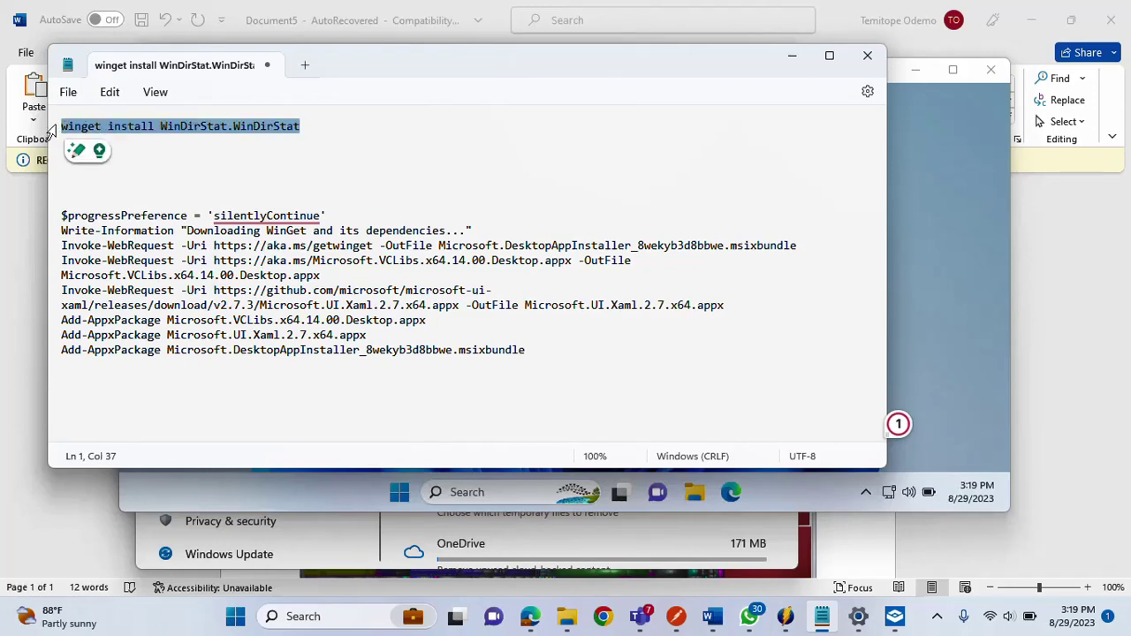
pyautogui.click(921, 154)
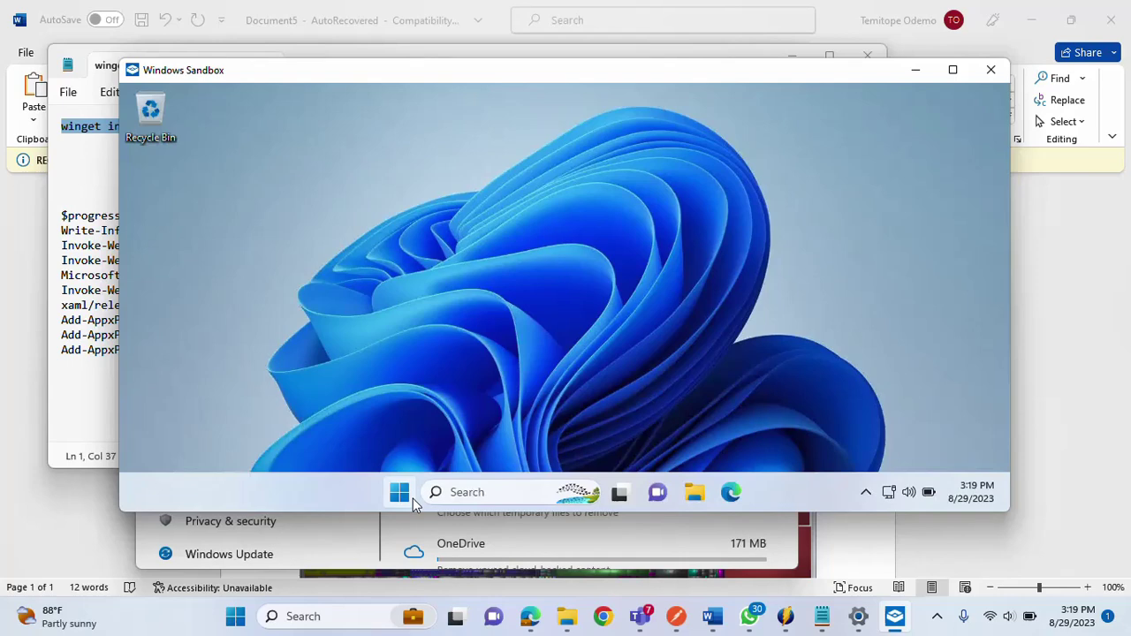
# Open Windows PowerShell as administrator inside the sandbox and try to run "winget install WinDirStat.WinDirStat".
pyautogui.click(456, 492)
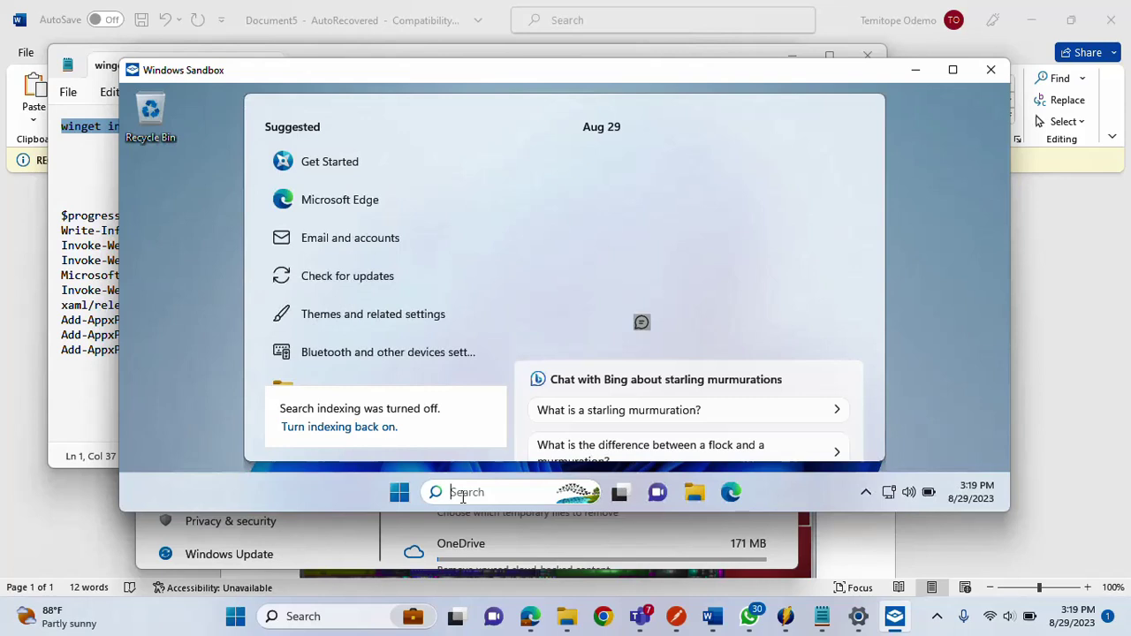
pyautogui.write('power')
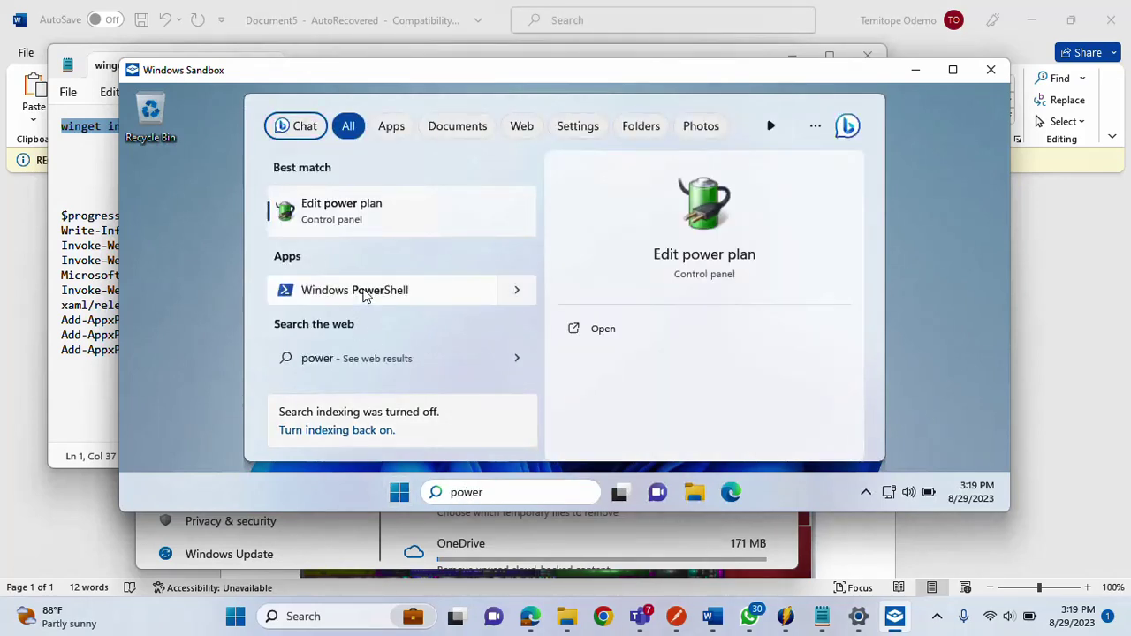
pyautogui.rightClick(364, 295)
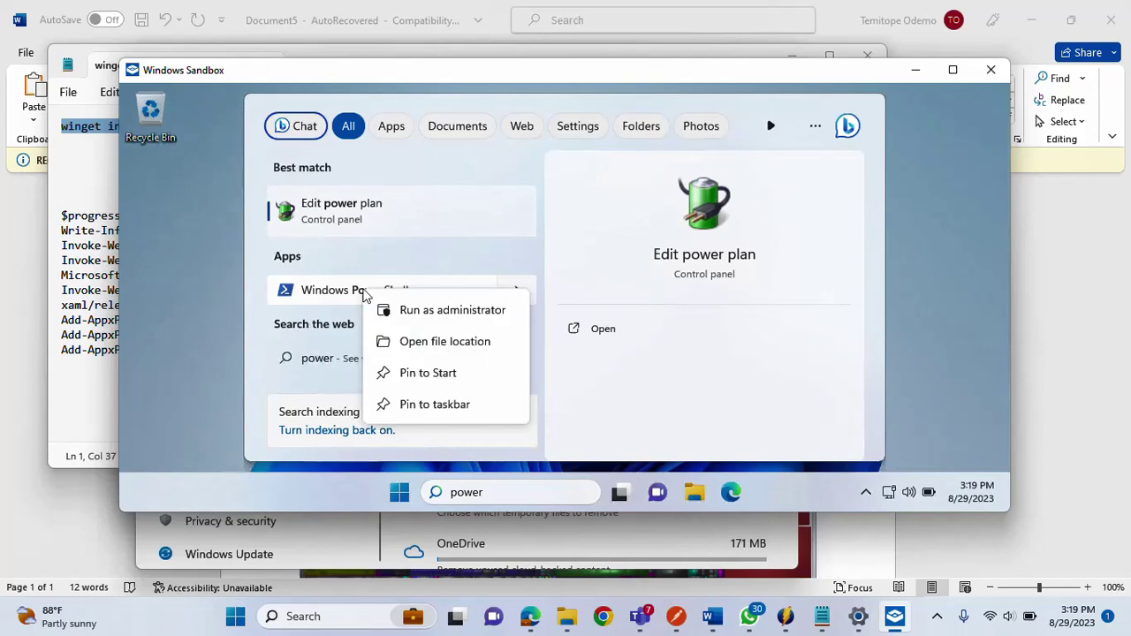
pyautogui.click(404, 310)
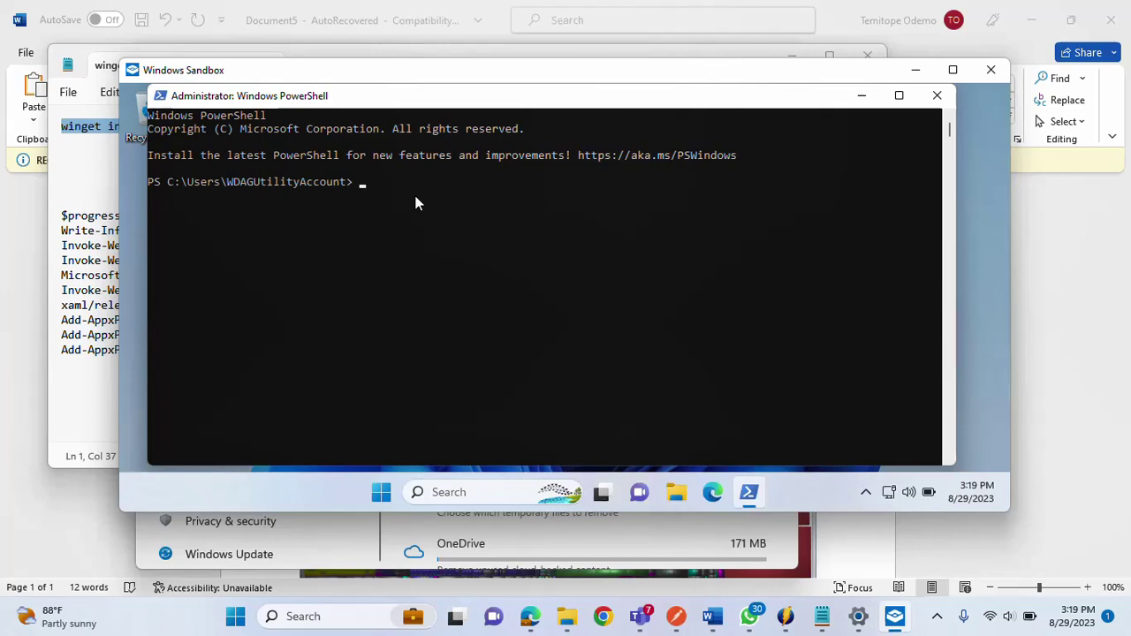
pyautogui.hotkey('ctrl', 'v')
pyautogui.press('Return')
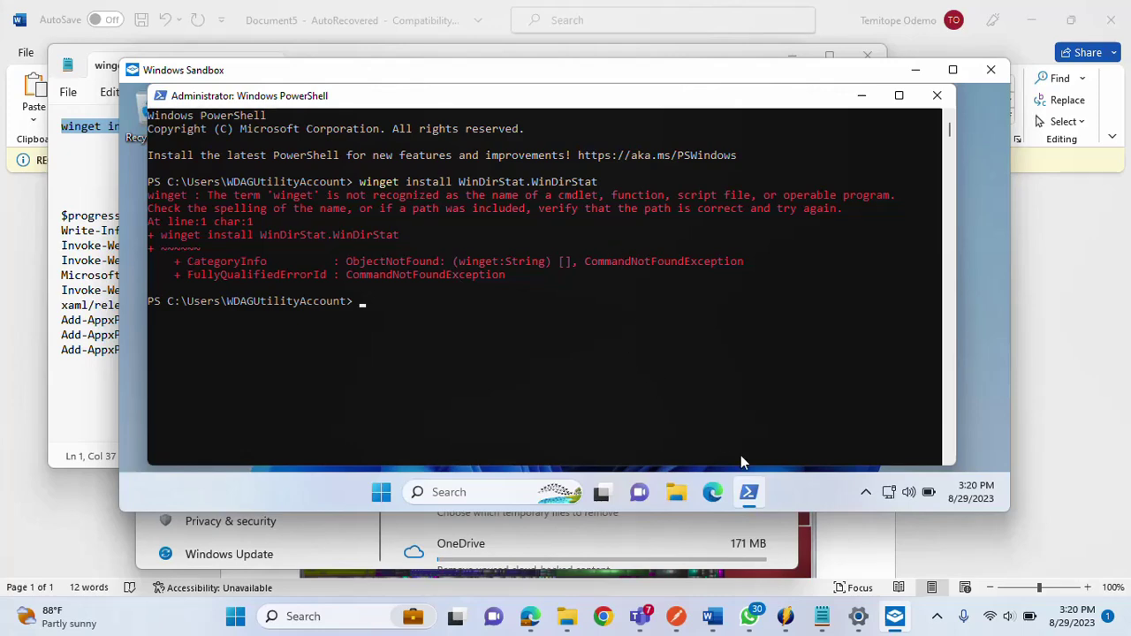
# Copy the WinGet download script, from $progressPreference to the last Add-AppxPackage line, from Notepad and run it in the sandbox's PowerShell.
pyautogui.click(819, 616)
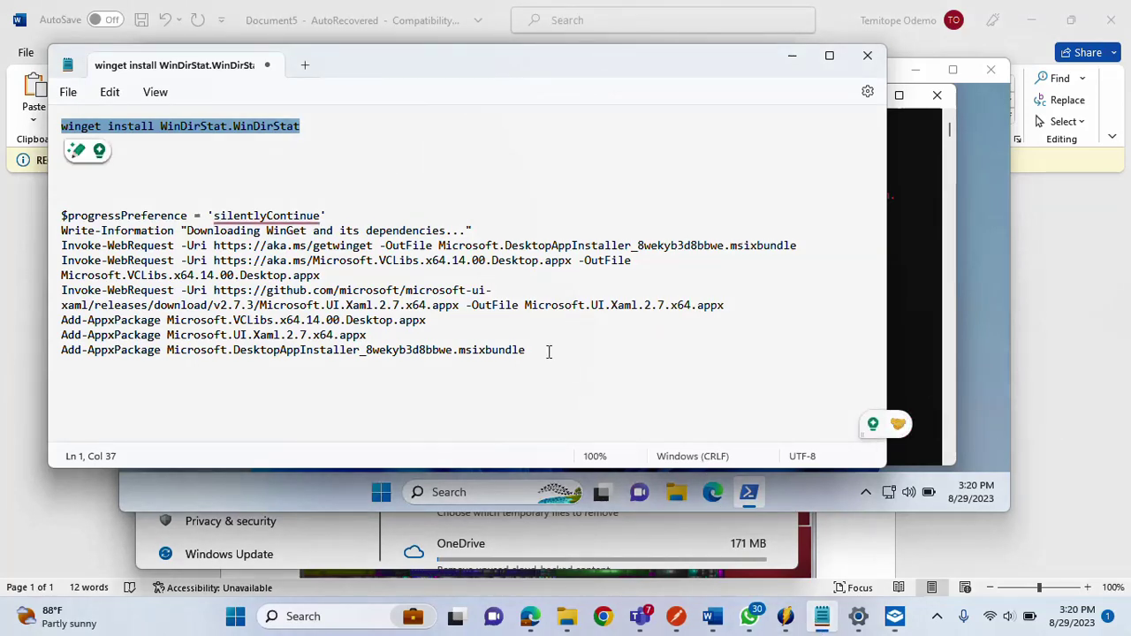
pyautogui.moveTo(548, 350); pyautogui.dragTo(34, 212)
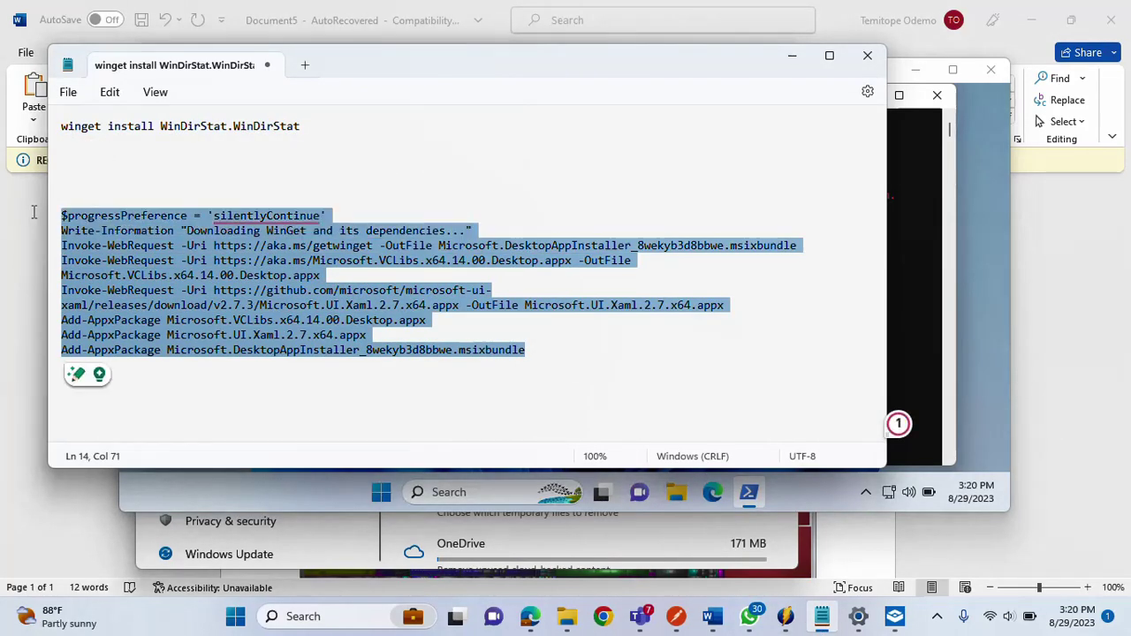
pyautogui.moveTo(256, 217)
pyautogui.click(911, 196)
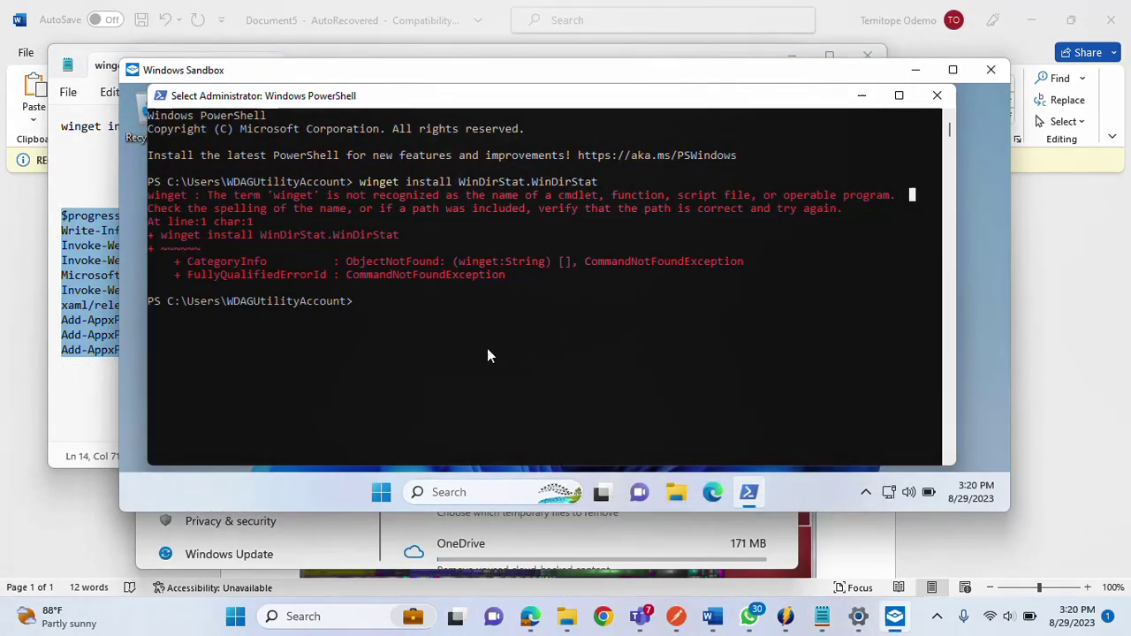
pyautogui.write('$progressPreference = \'silentlyContinue\' Write-Information "Downloading WinGet and its dependencies..." Invoke-WebRequest -Uri https://aka.ms/getwinget -OutFile Microsoft.DesktopAppInstaller_8wekyb3d8bbwe.msixbundle Invoke-WebRequest -Uri https://aka.ms/Microsoft.VCLibs.x64.14.00.Desktop.appx -OutFile Microsoft.VCLibs.x64.14.00.Desktop.appx Invoke-WebRequest -Uri https://github.com/microsoft/microsoft-ui-xaml/releases/download/v2.7.3/Microsoft.UI.Xaml.2.7.x64.appx -OutFile Microsoft.UI.Xaml.2.7.x64.appx Add-AppxPackage Microsoft.VCLibs.x64.14.00.Desktop.appx Add-AppxPackage Microsoft.UI.Xaml.2.7.x64.appx Add-AppxPackage Microsoft.DesktopAppInstaller_8wekyb3d8bbwe.msixbundle')
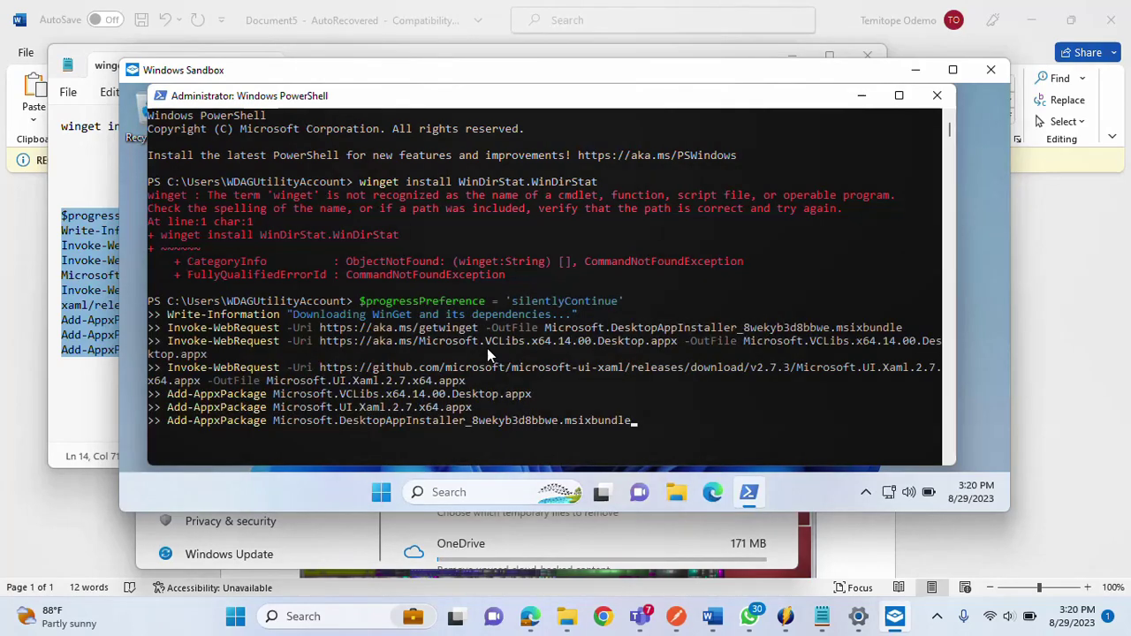
pyautogui.press('Return')
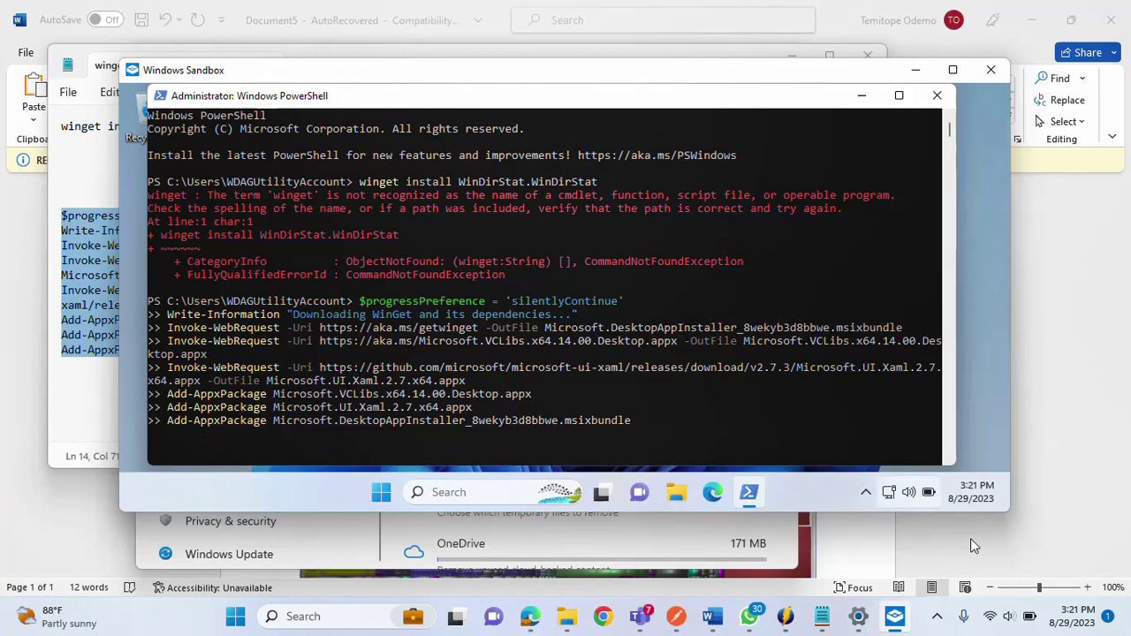
pyautogui.click(937, 616)
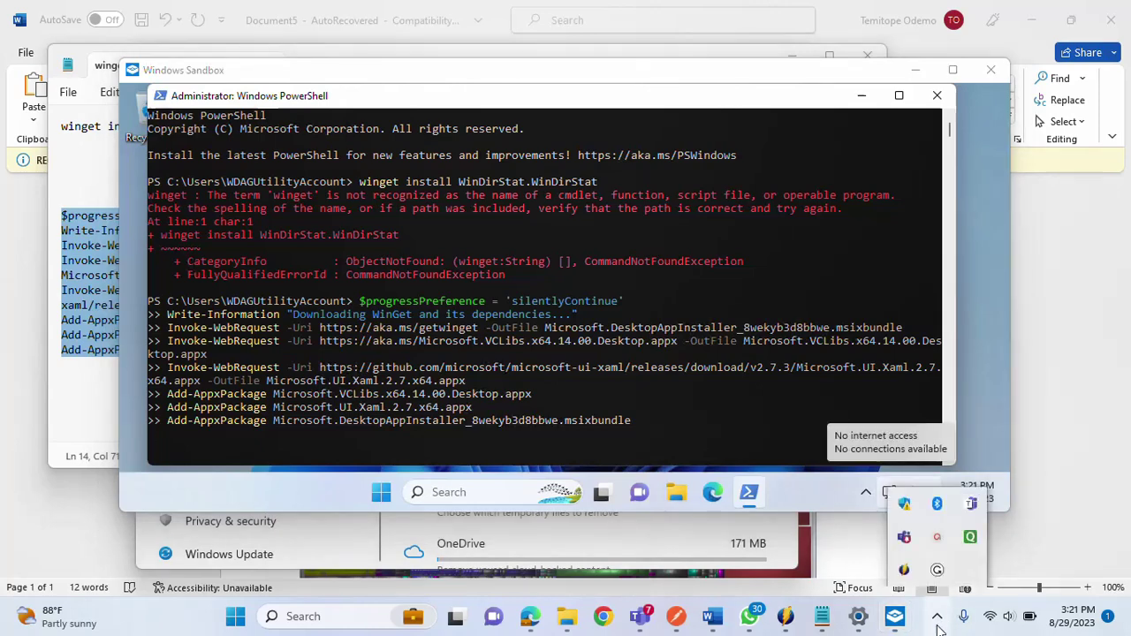
pyautogui.click(938, 537)
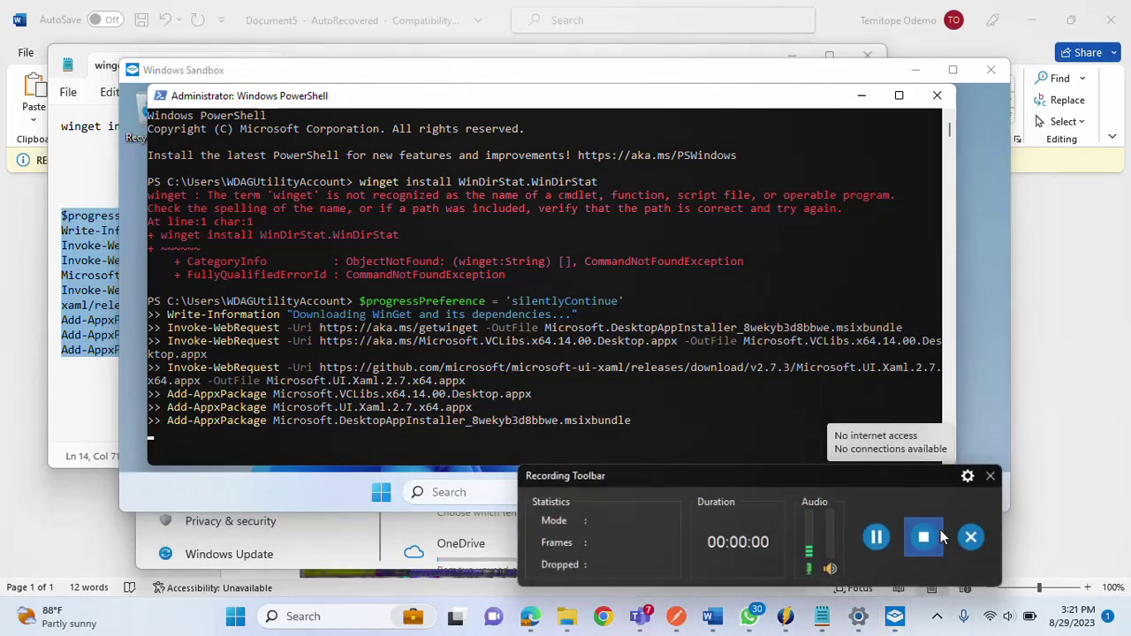
pyautogui.click(879, 539)
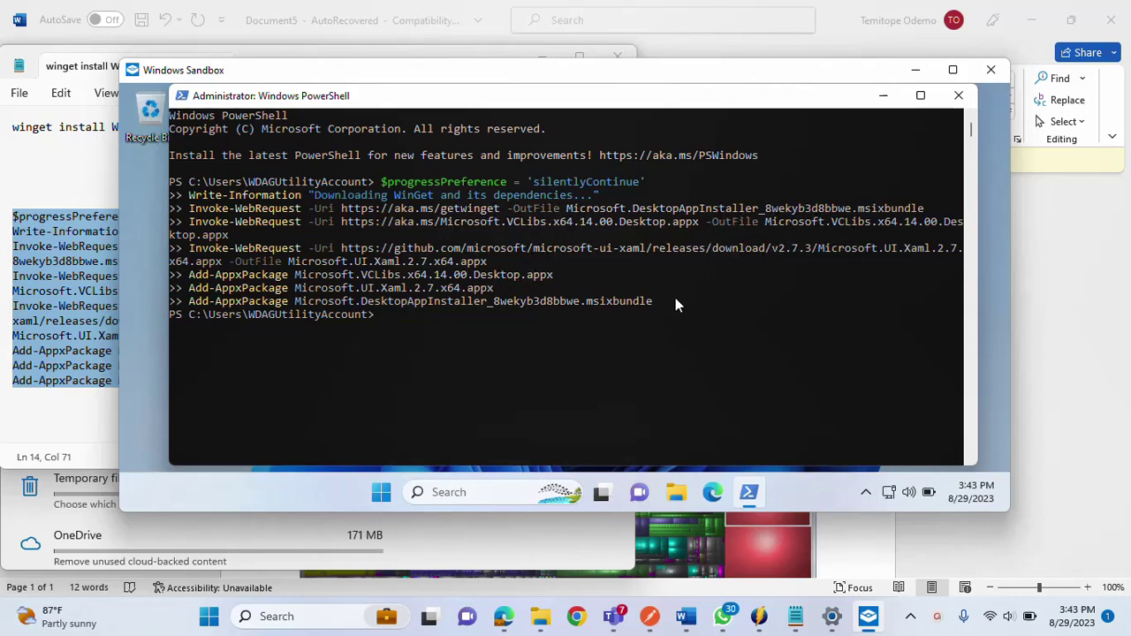
# Run "winget" in the sandbox's PowerShell to test it, and copy the command "winget install WinDirStat.WinDirStat" from the Notepad file.
pyautogui.write('winget')
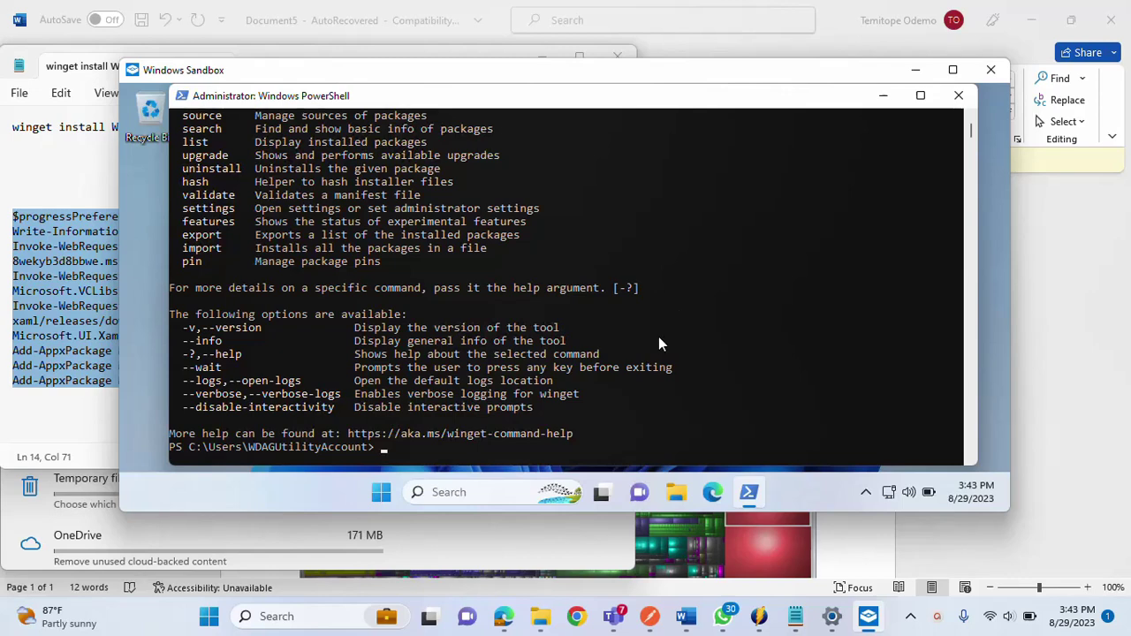
pyautogui.click(797, 625)
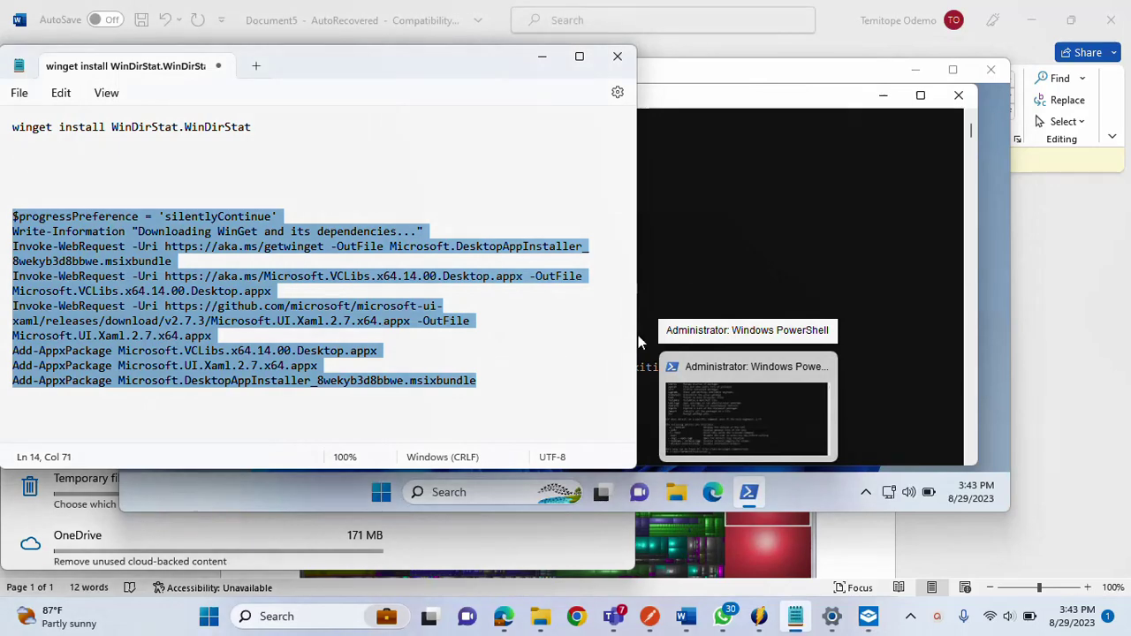
pyautogui.click(260, 128)
pyautogui.moveTo(261, 128); pyautogui.dragTo(4, 111)
pyautogui.hotkey('ctrl', 'c')
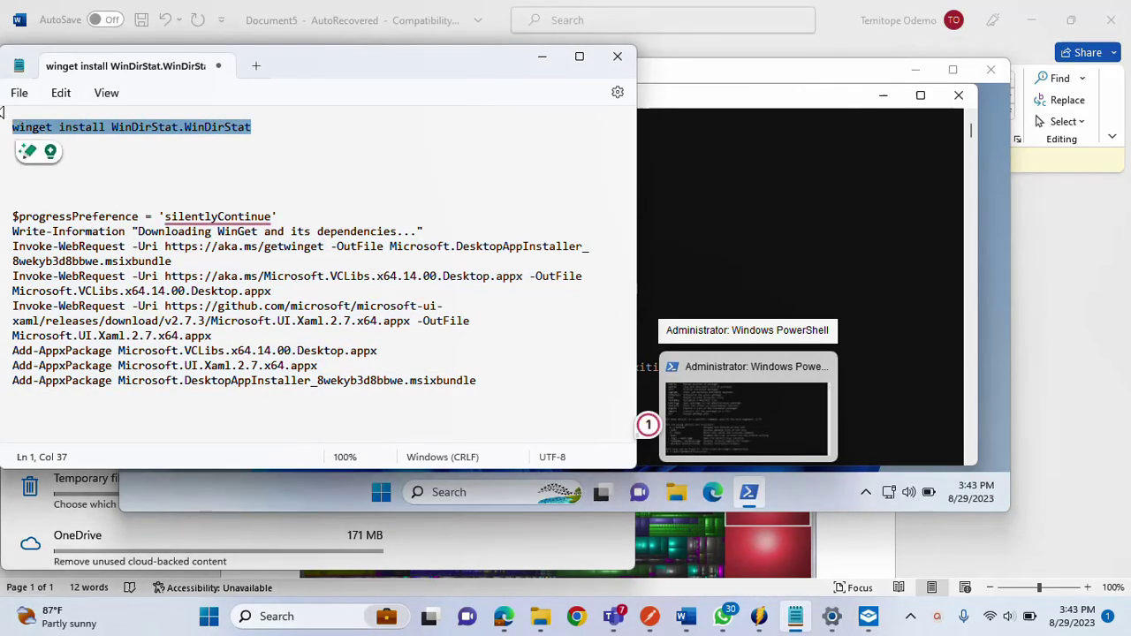
# Run "winget install WinDirStat.WinDirStat" in the sandbox's PowerShell and answer "yes" to the source agreements terms.
pyautogui.click(761, 189)
pyautogui.click(760, 187)
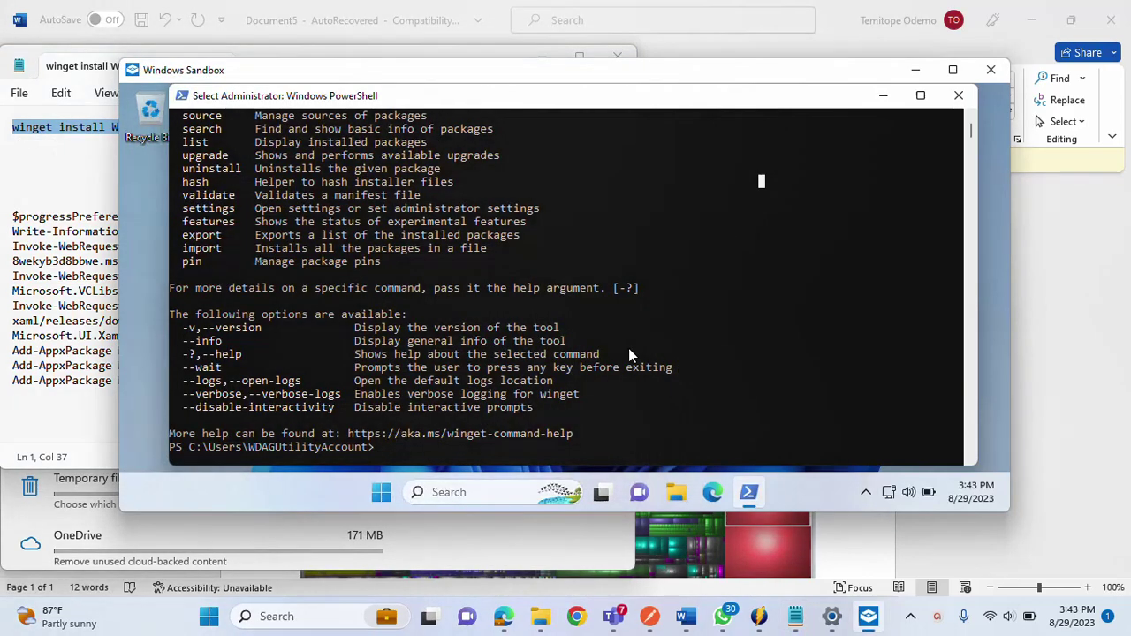
pyautogui.rightClick(448, 416)
pyautogui.rightClick(449, 416)
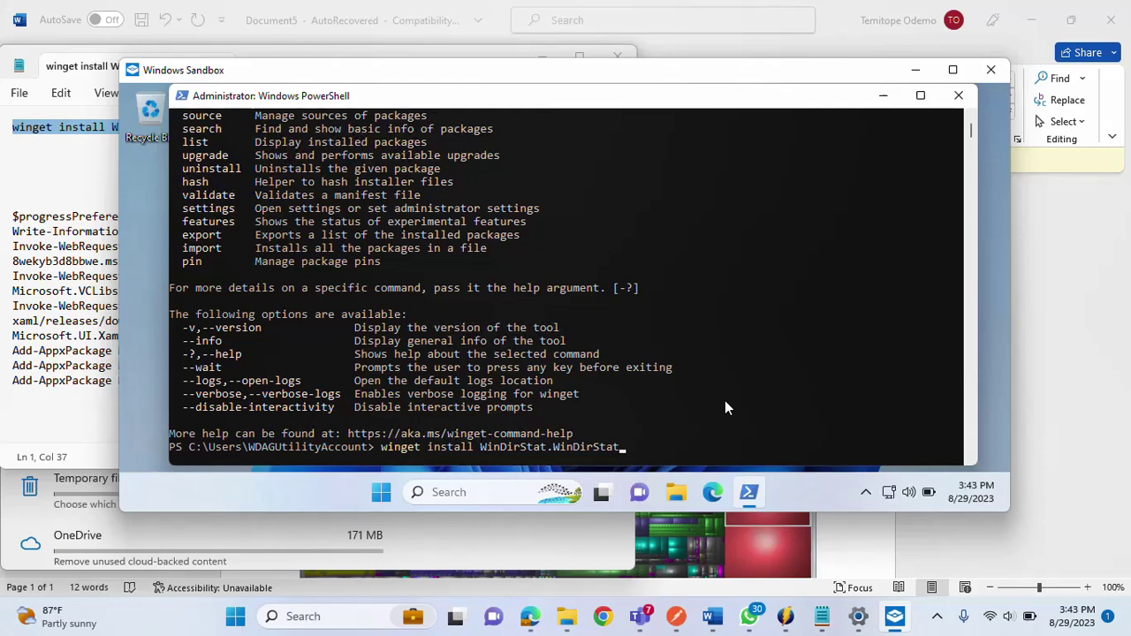
pyautogui.press('Return')
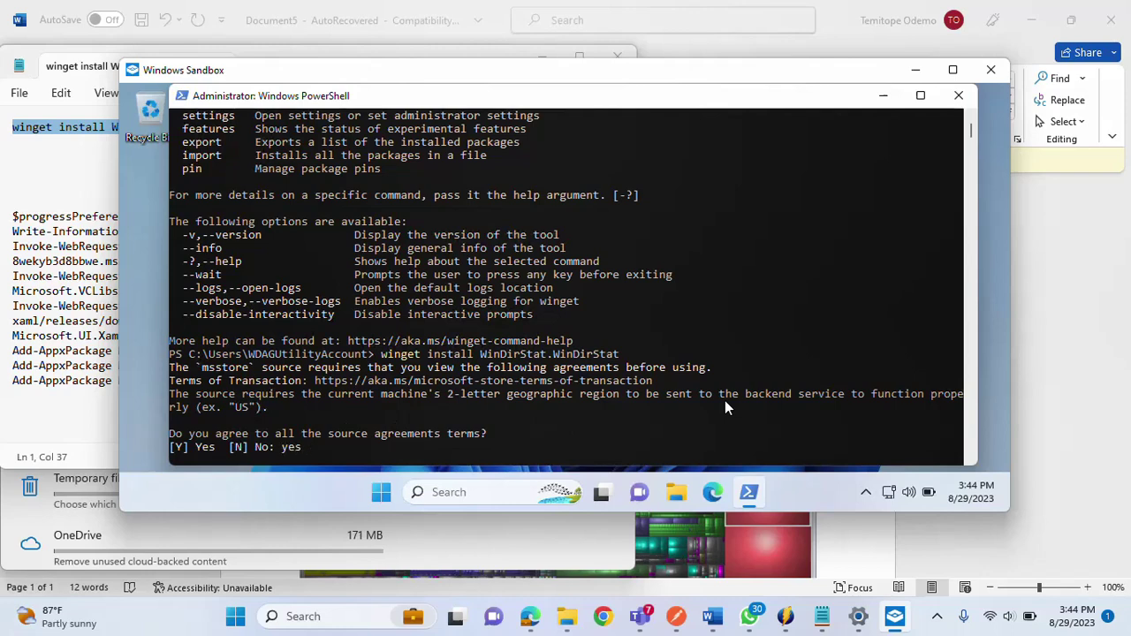
pyautogui.press('Return')
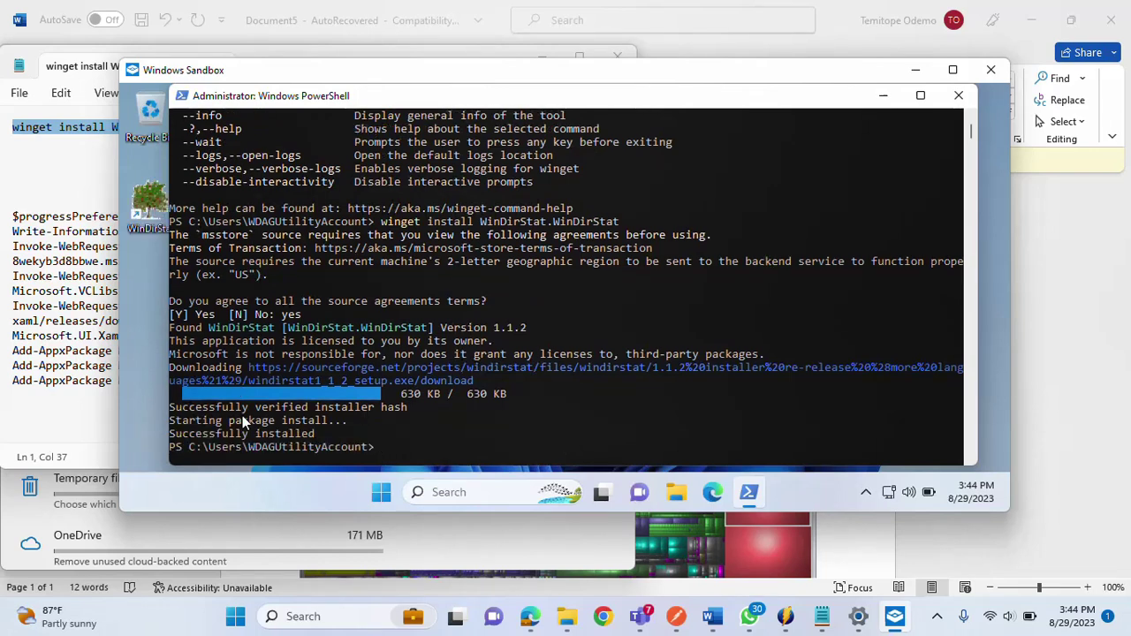
# Search for "windir" inside the sandbox, launch WinDirStat and start a scan of all local drives.
pyautogui.click(451, 492)
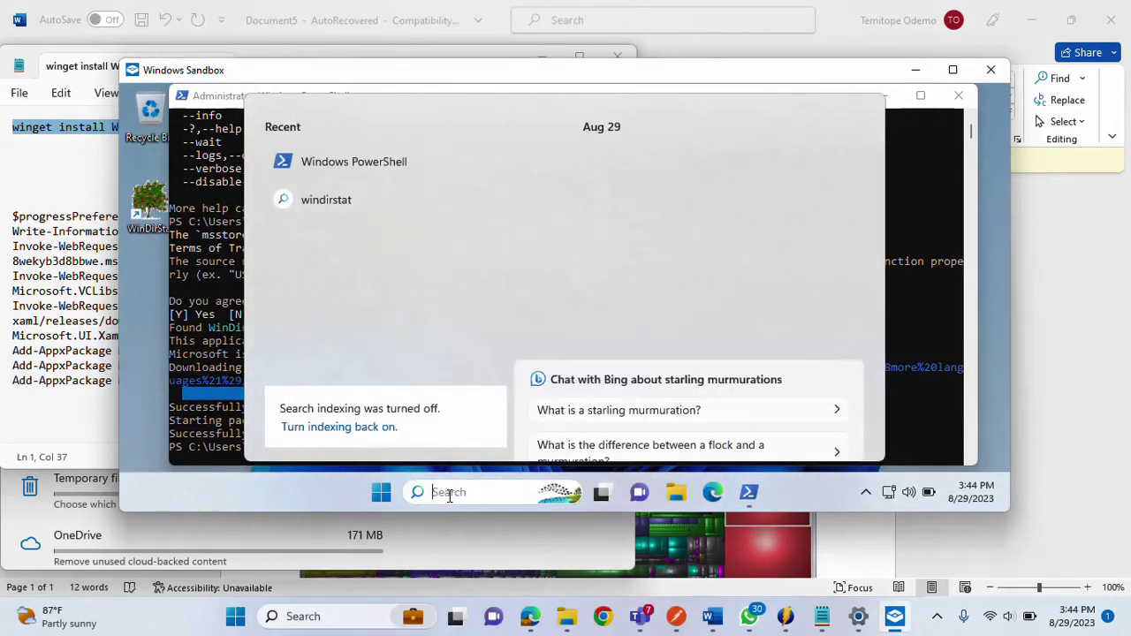
pyautogui.write('wind')
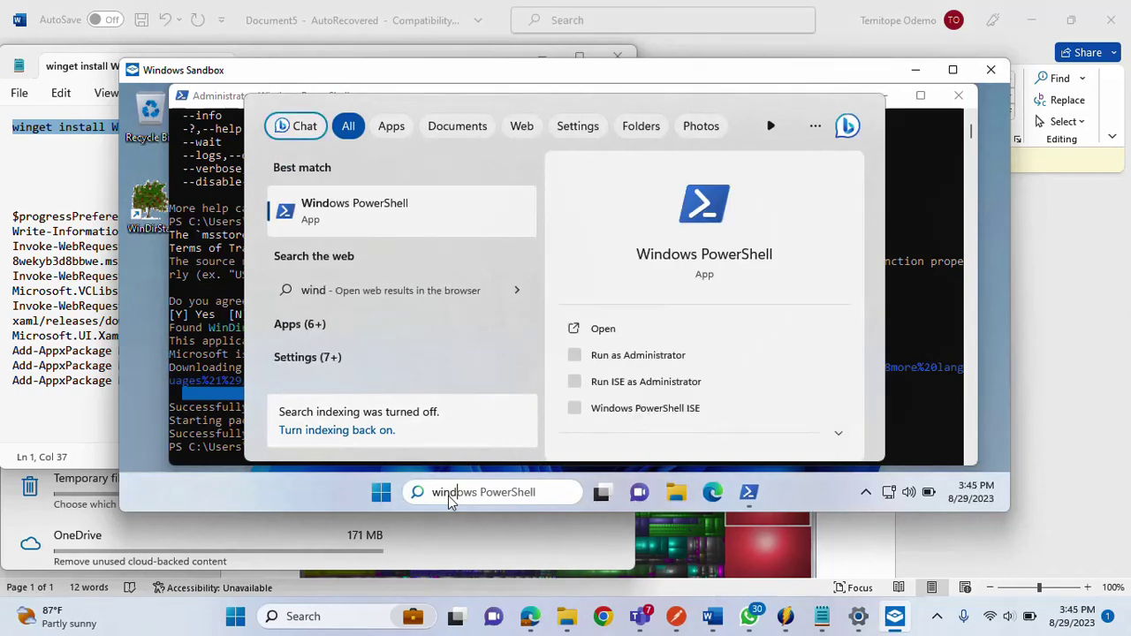
pyautogui.write('ir')
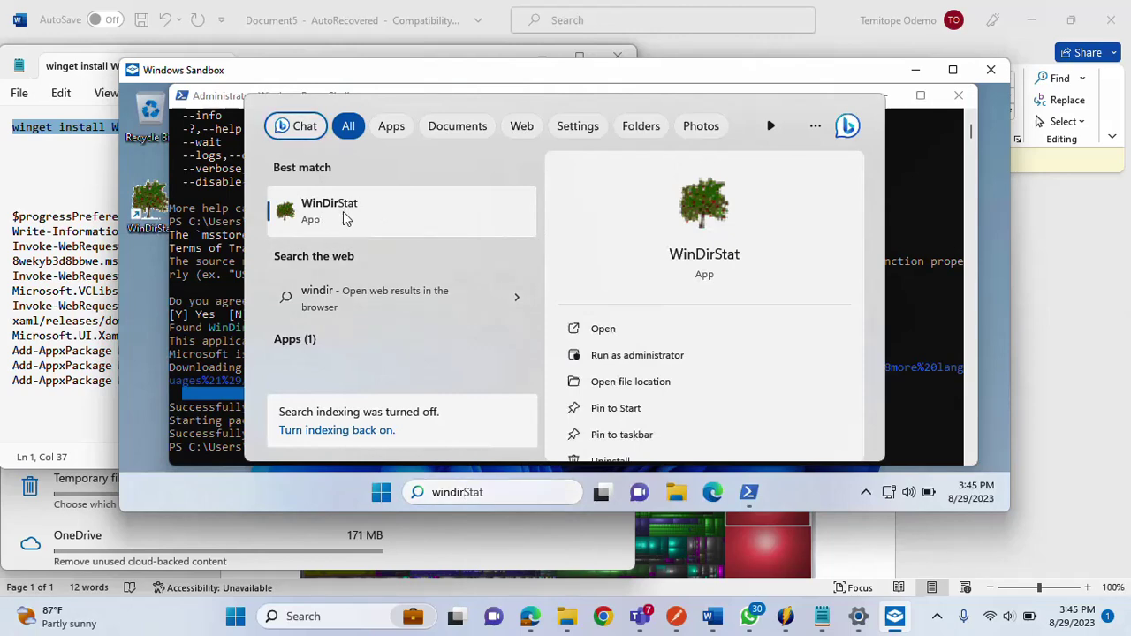
pyautogui.click(345, 218)
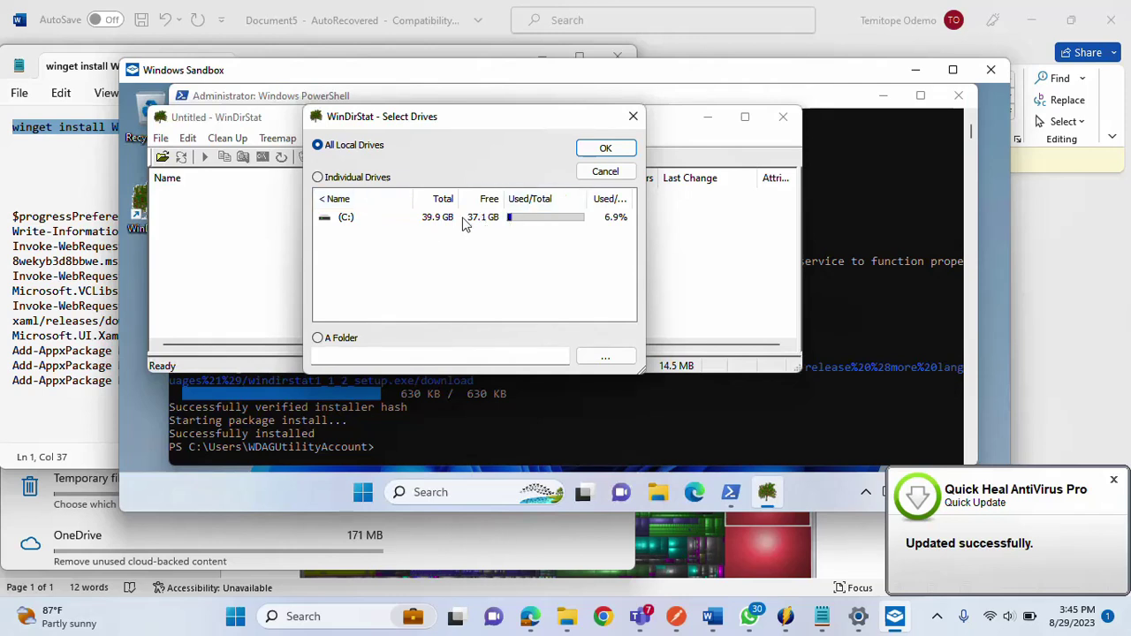
pyautogui.click(601, 150)
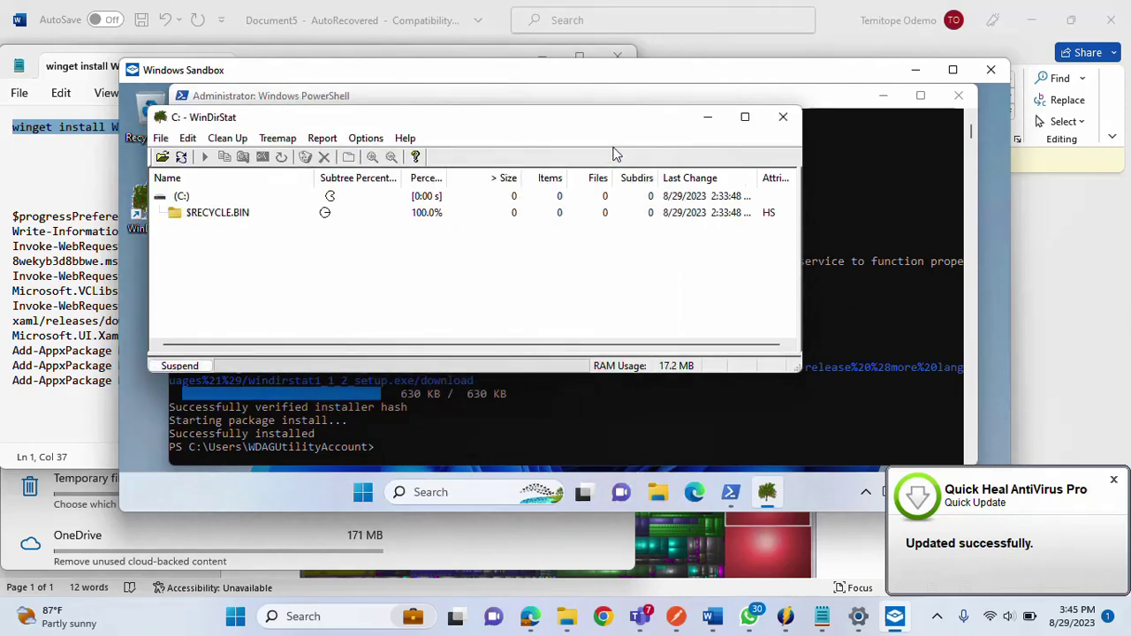